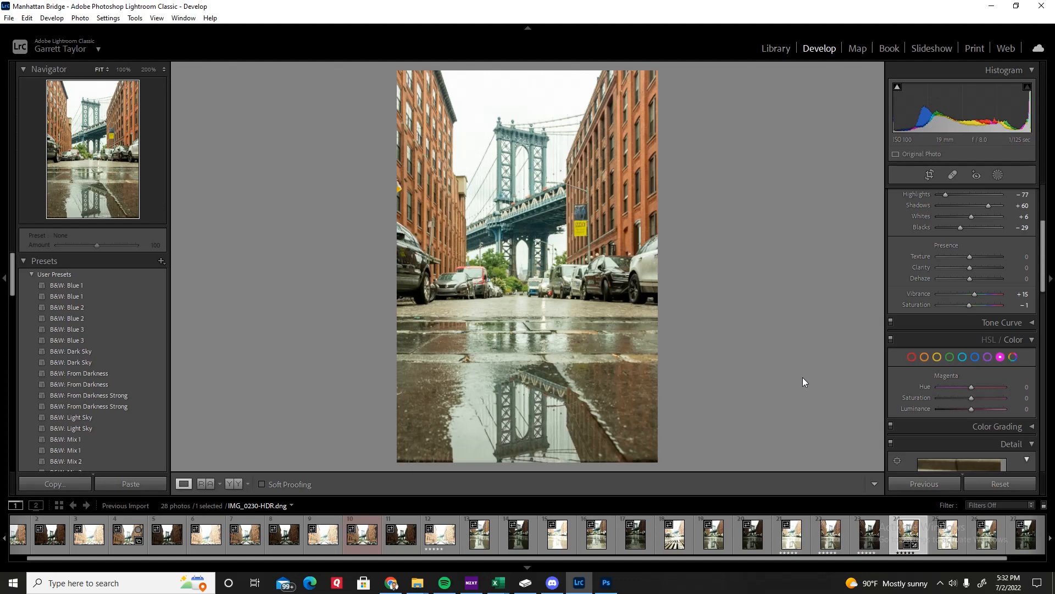
Examine the Manhattan Bridge photo at full size, covering the arch, street, parked vehicles and brick buildings.
click(488, 153)
drag(507, 146, 519, 238)
click(519, 238)
click(521, 270)
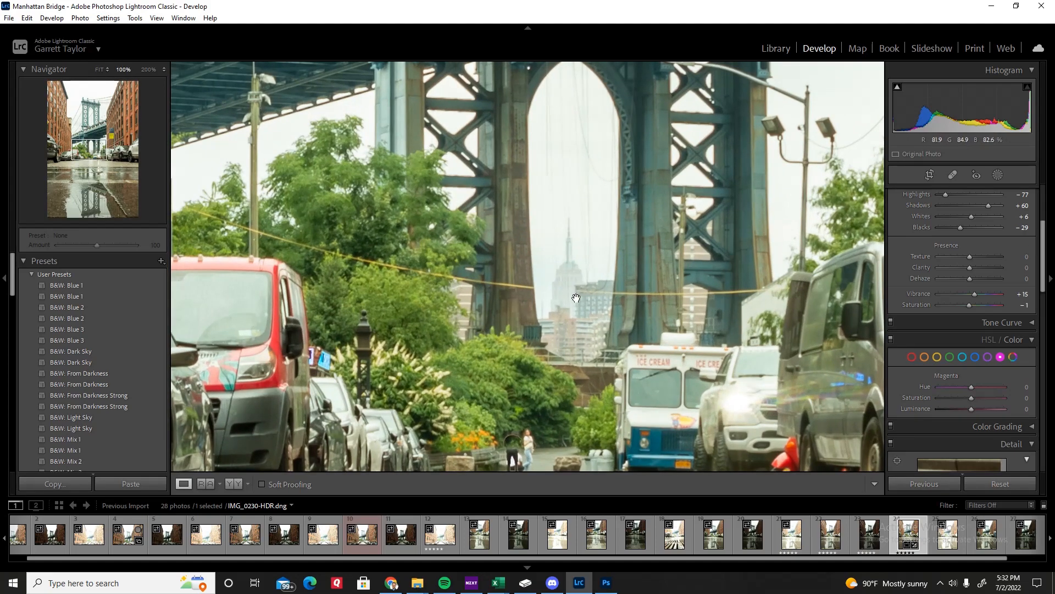
scroll(591, 299, down, 3)
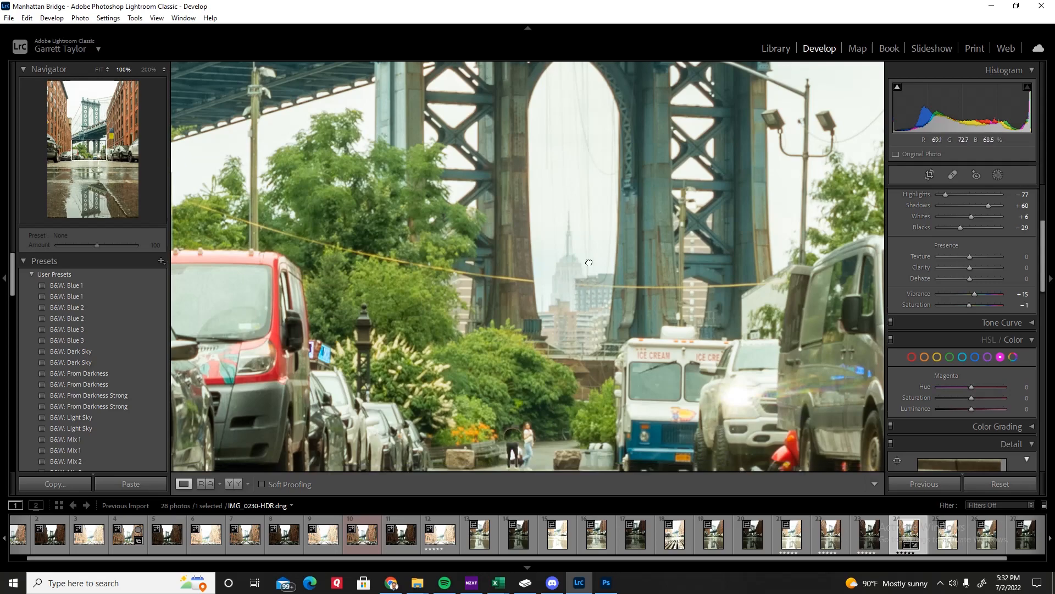
click(557, 354)
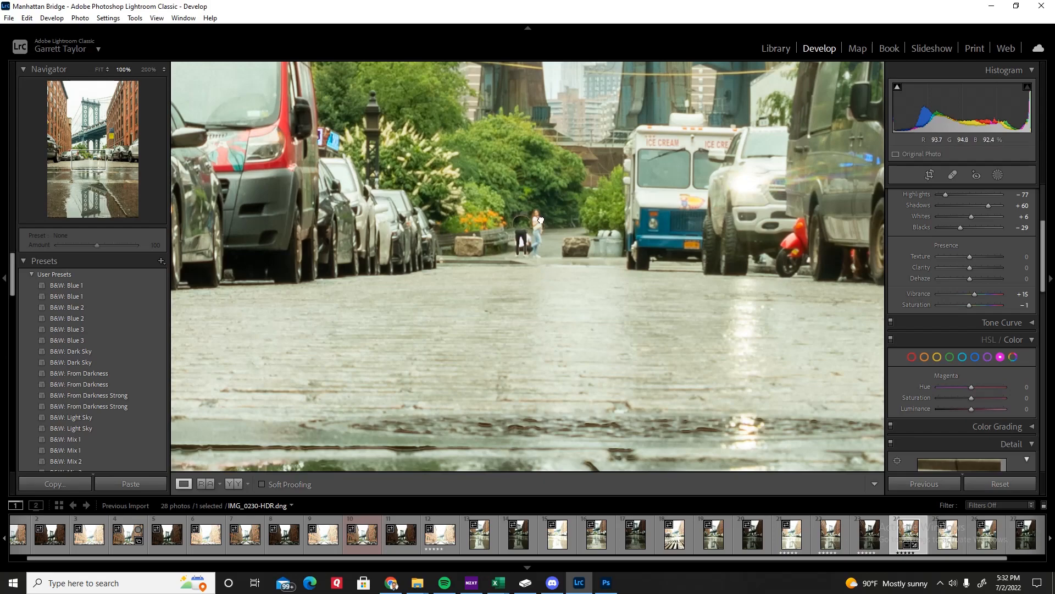
click(429, 266)
click(416, 177)
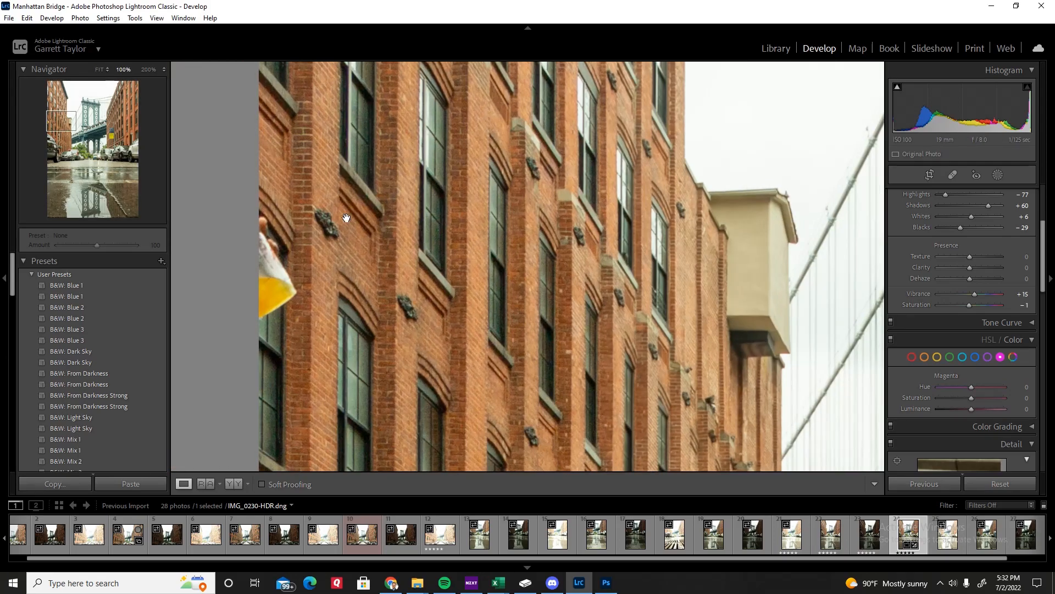
click(302, 245)
click(553, 179)
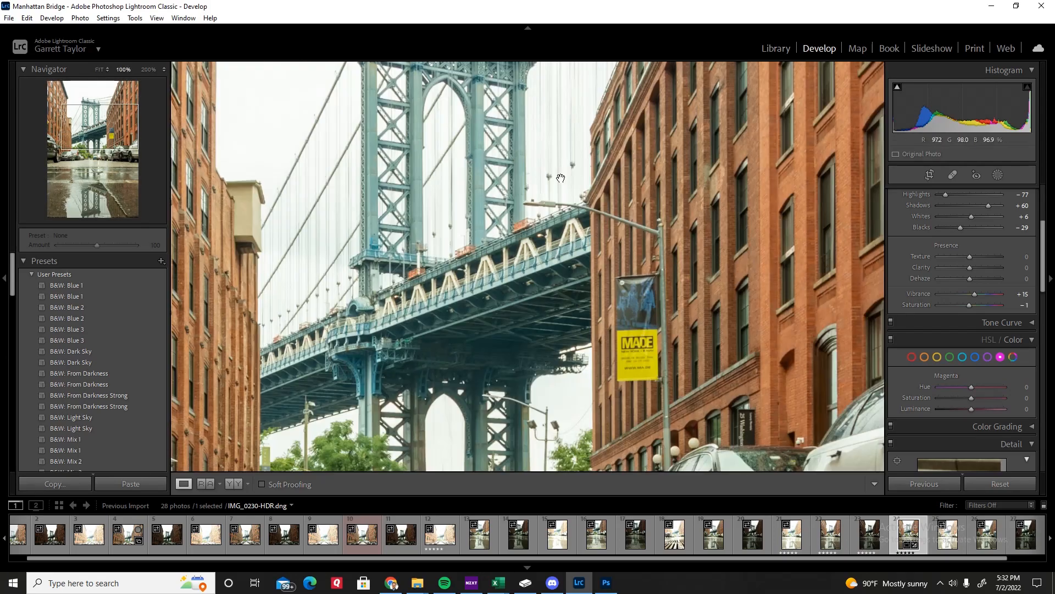
drag(521, 249, 434, 192)
drag(554, 228, 493, 154)
drag(560, 330, 519, 132)
drag(572, 303, 570, 120)
drag(582, 239, 594, 391)
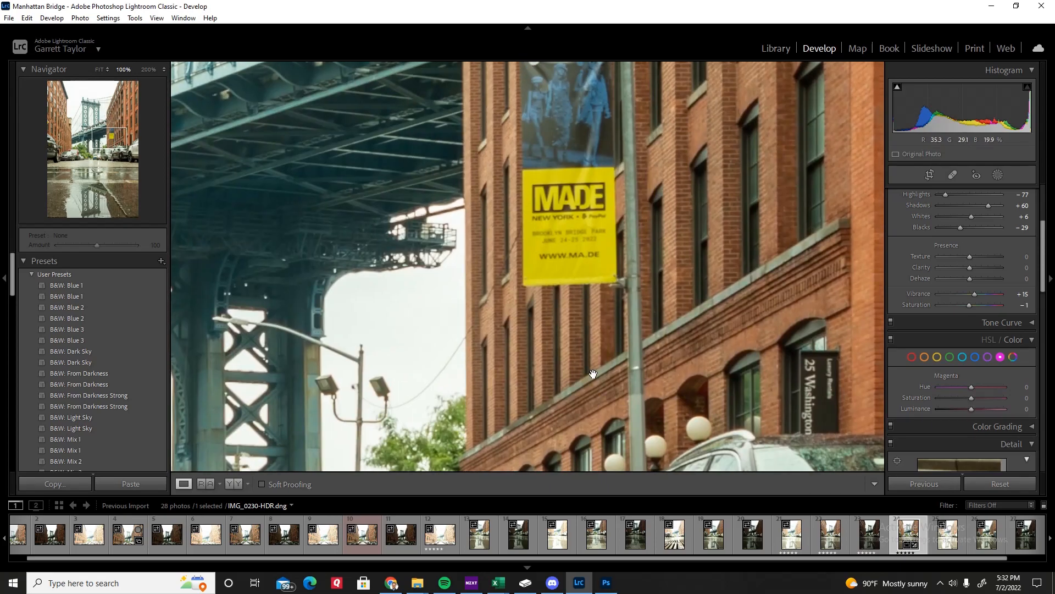
drag(645, 249, 665, 397)
drag(661, 225, 655, 402)
click(668, 266)
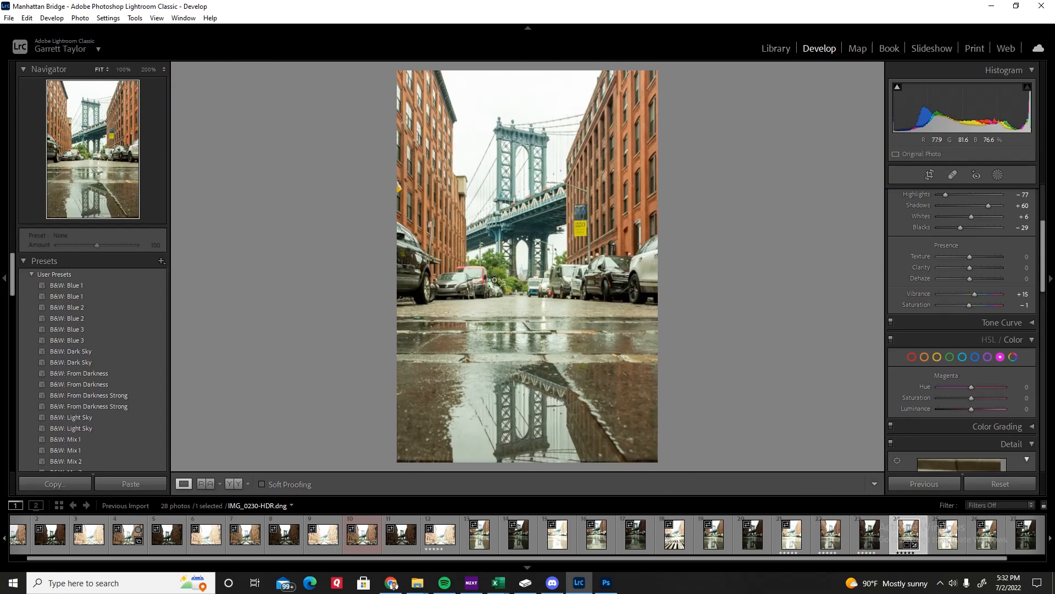
drag(501, 263, 361, 289)
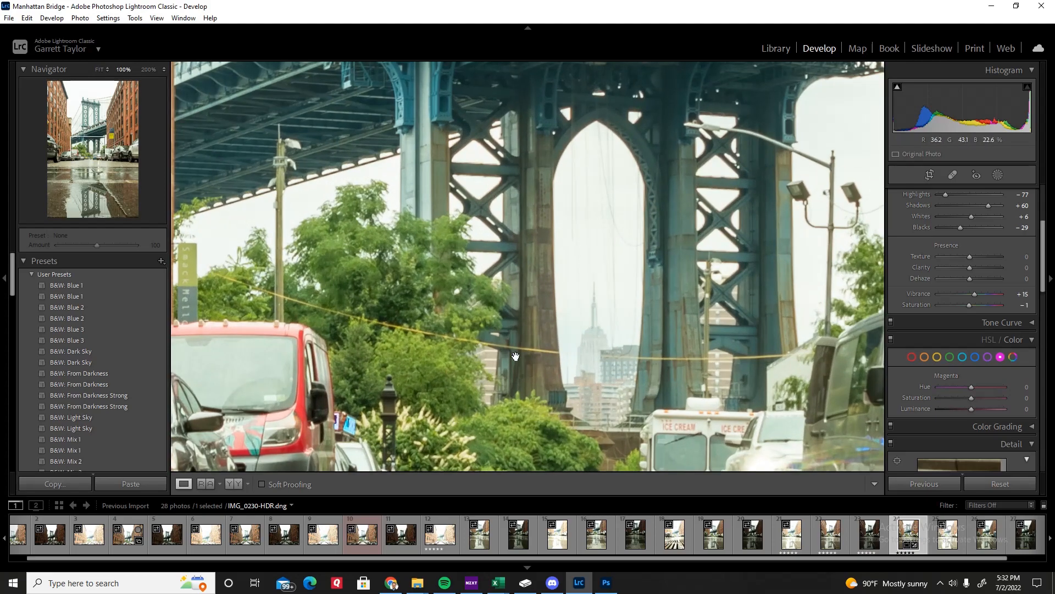
click(583, 292)
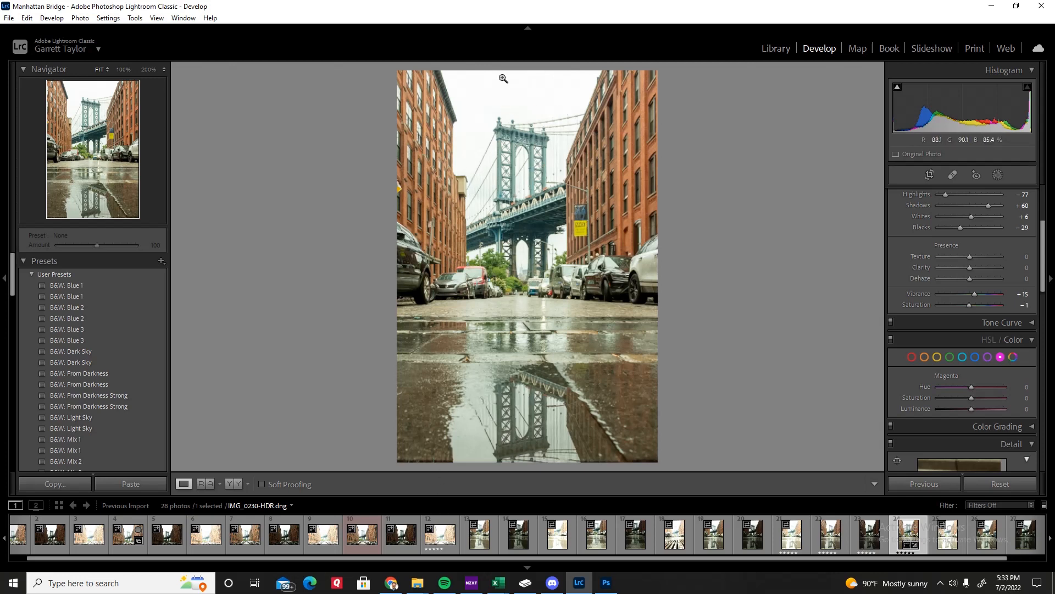
Correct the photo's white balance by setting Temp to 5684 and Tint to +11.
scroll(919, 250, up, 3)
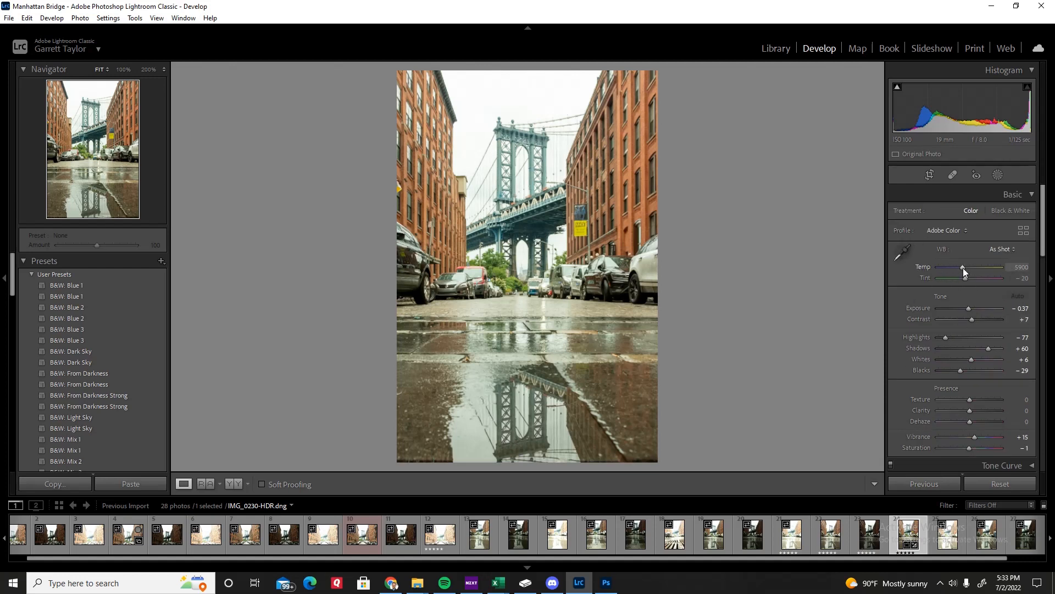
drag(963, 268, 962, 266)
drag(965, 276, 972, 281)
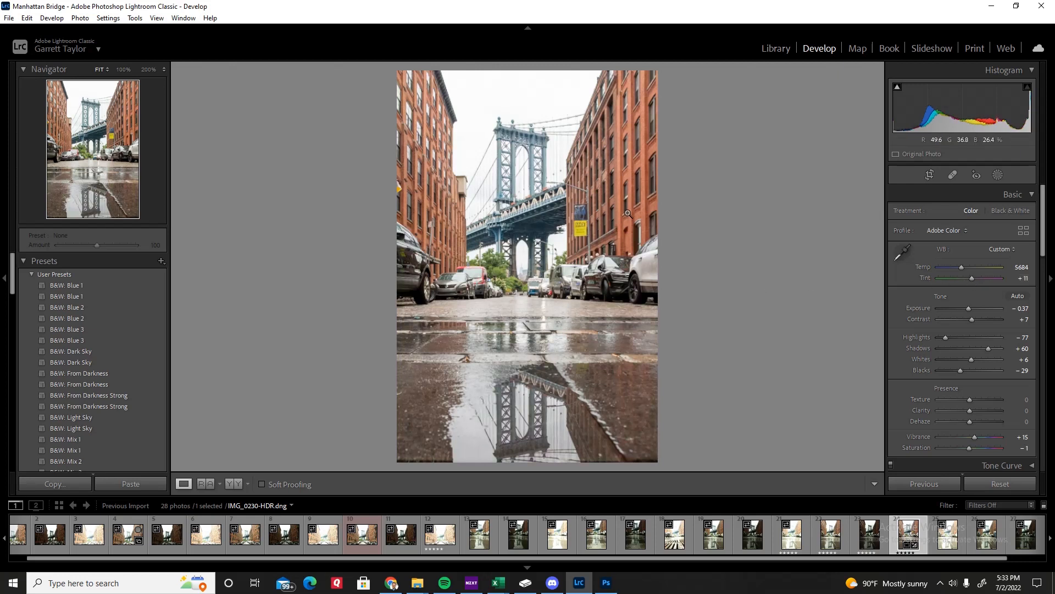
Examine the bridge's puddle reflection at full size for purple fringing and check the chromatic aberration and lens profile correction settings.
click(522, 437)
drag(528, 369, 542, 320)
click(577, 285)
click(519, 439)
drag(519, 439, 536, 385)
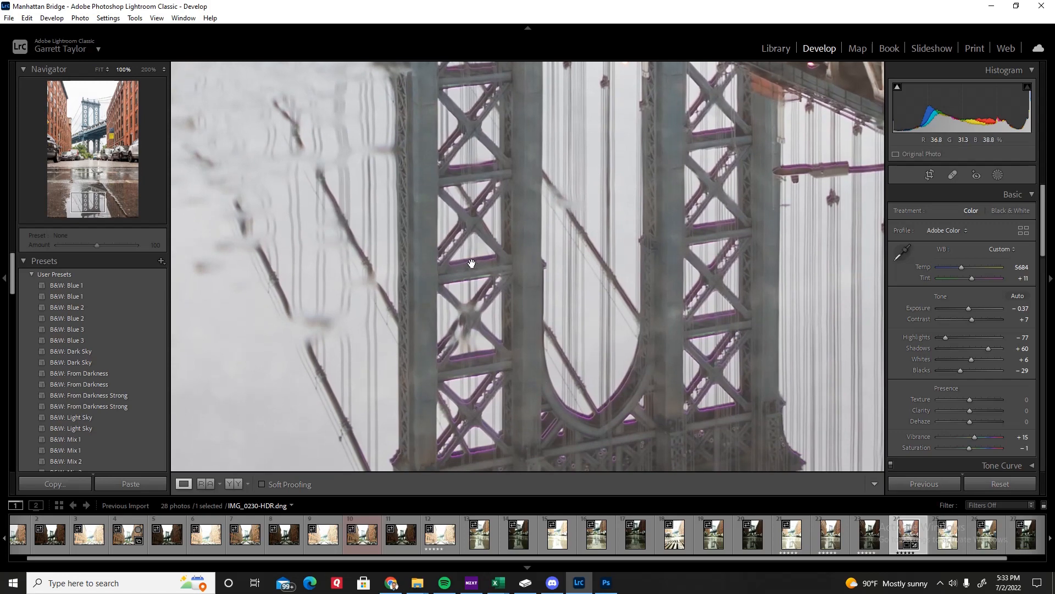
drag(555, 143, 519, 252)
drag(547, 297, 448, 327)
drag(624, 328, 716, 300)
scroll(964, 368, down, 15)
click(968, 322)
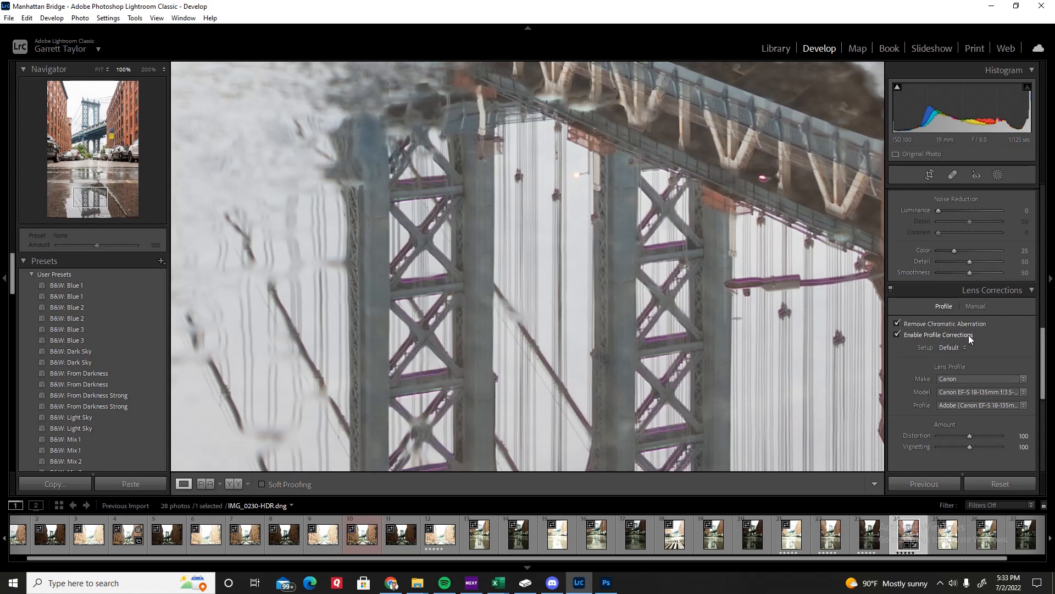
Remove the purple fringing by lowering Magenta saturation to its minimum and setting Purple saturation to -100.
scroll(993, 326, up, 5)
scroll(998, 329, up, 2)
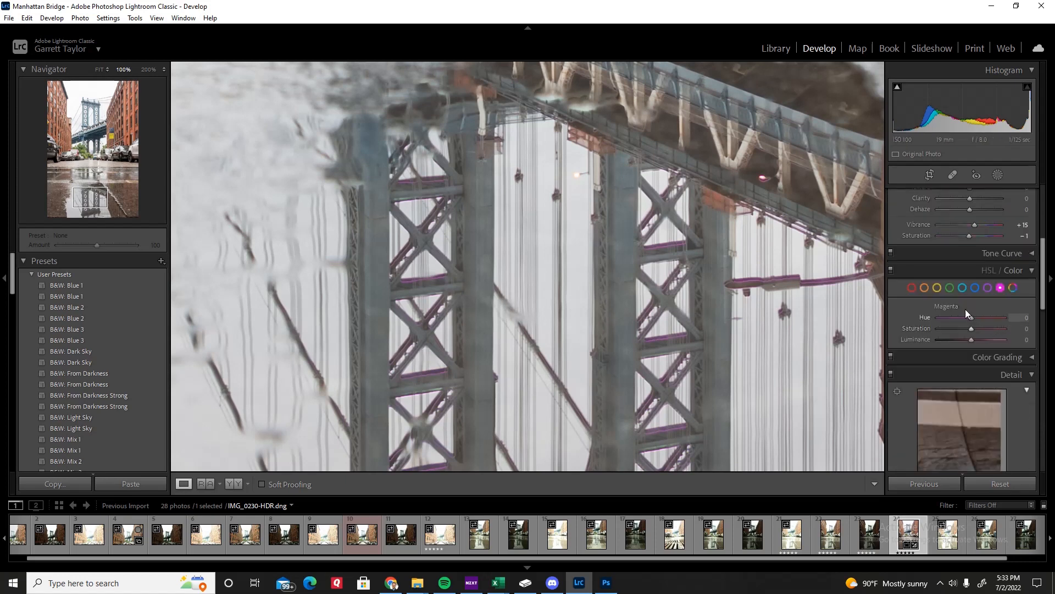
drag(971, 329, 908, 325)
click(988, 288)
drag(971, 328, 908, 328)
Check the bridge's reflection at full size and the overall photo for remaining purple fringing.
drag(613, 193, 619, 246)
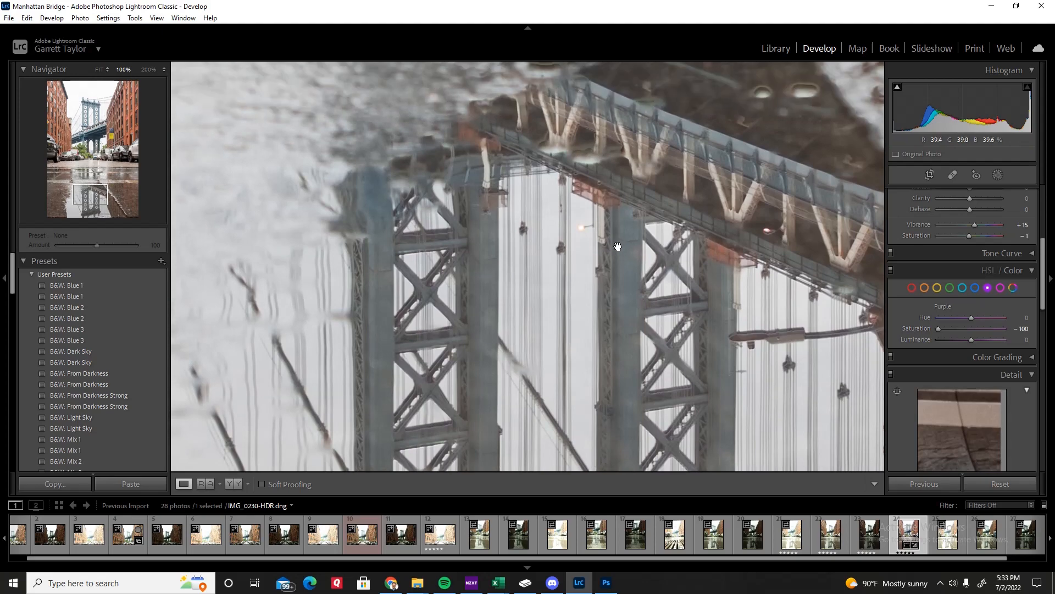
drag(584, 287, 615, 191)
click(541, 182)
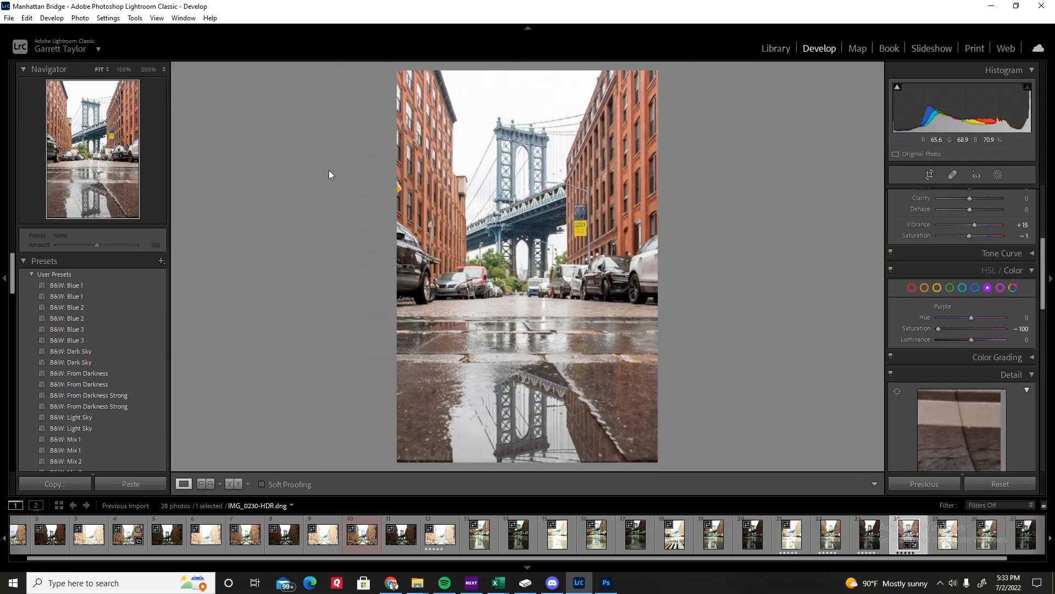
click(429, 123)
click(455, 329)
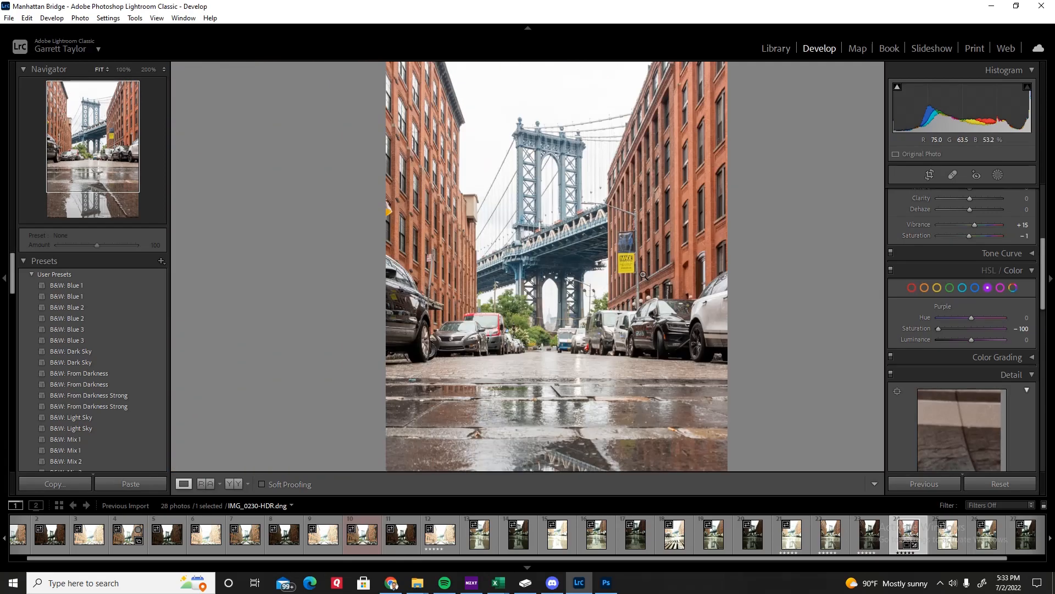
click(530, 431)
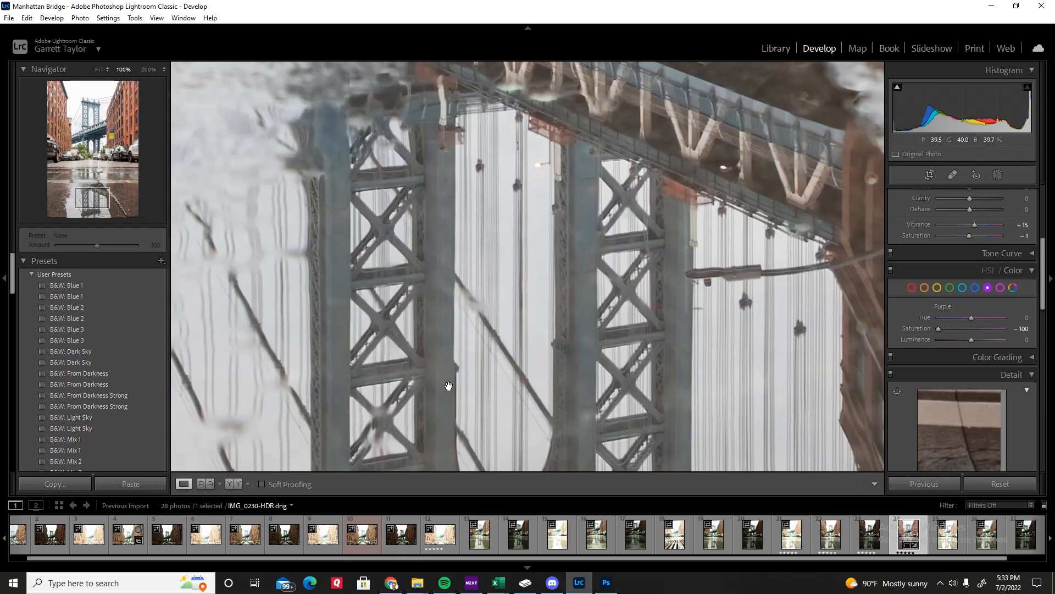
click(447, 382)
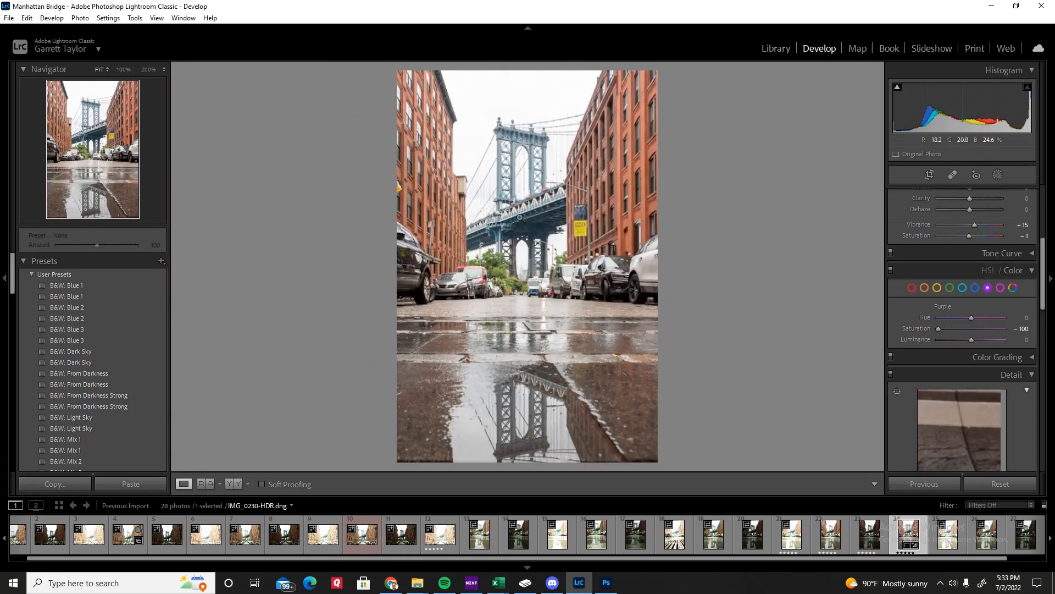
Adjust the photo's tone with Exposure -0.70, Highlights -89, Shadows +53, Whites -82 and Blacks +2.
scroll(925, 296, up, 5)
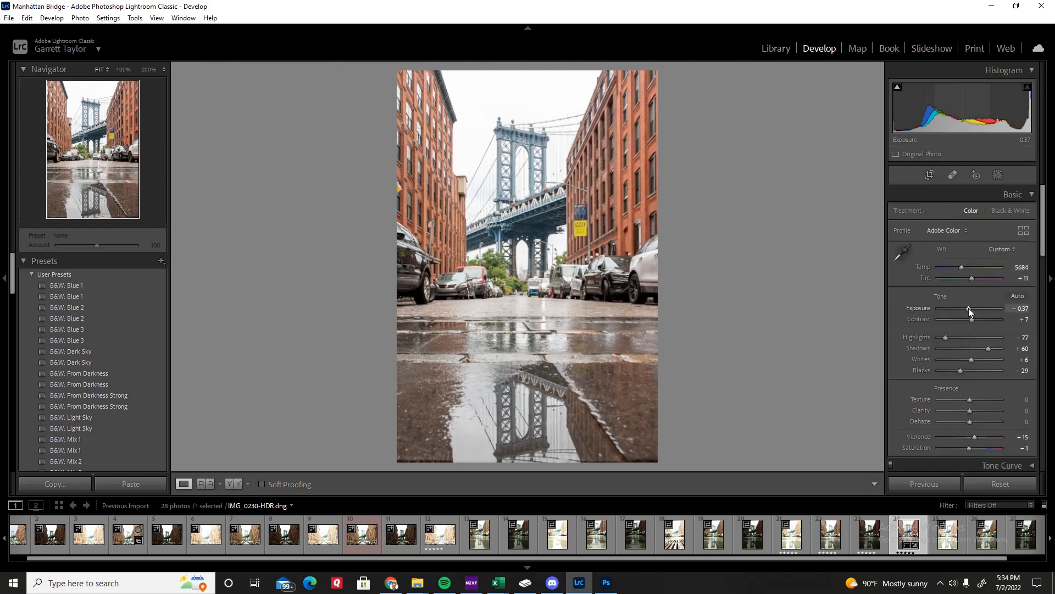
drag(969, 309, 968, 309)
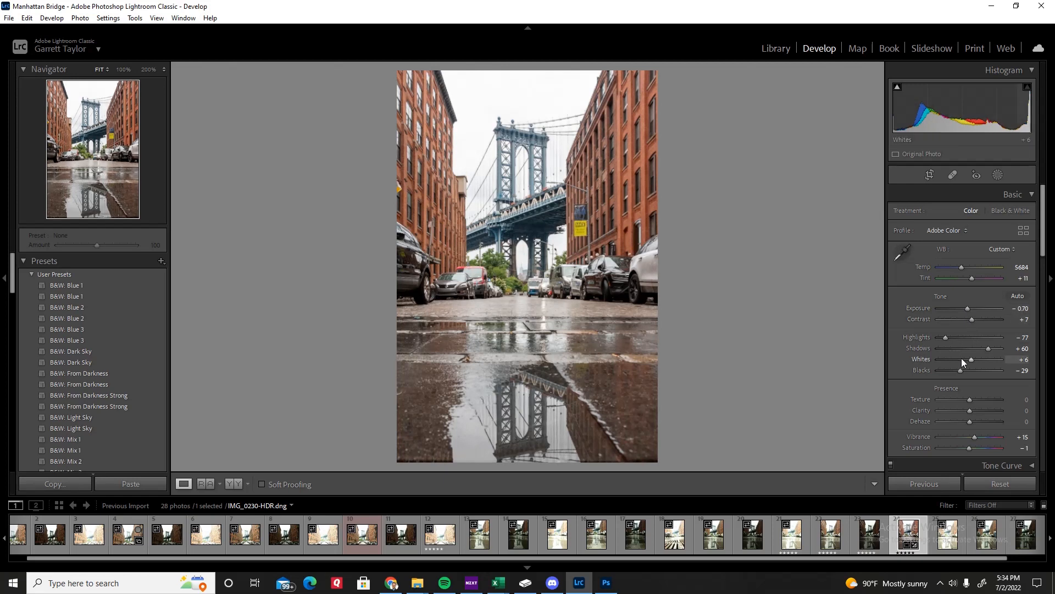
drag(973, 361, 942, 340)
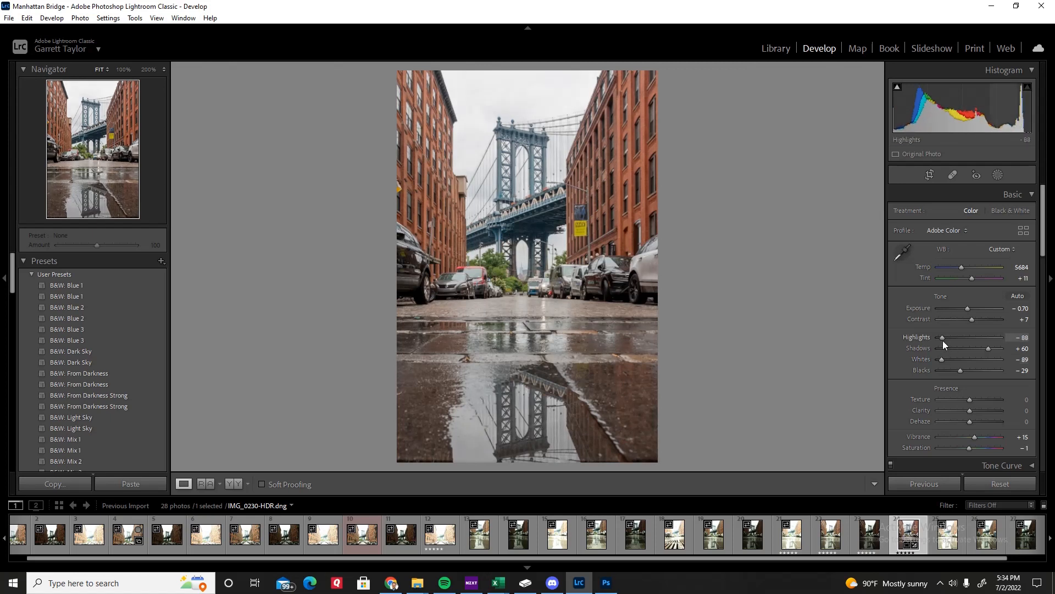
drag(942, 358, 972, 369)
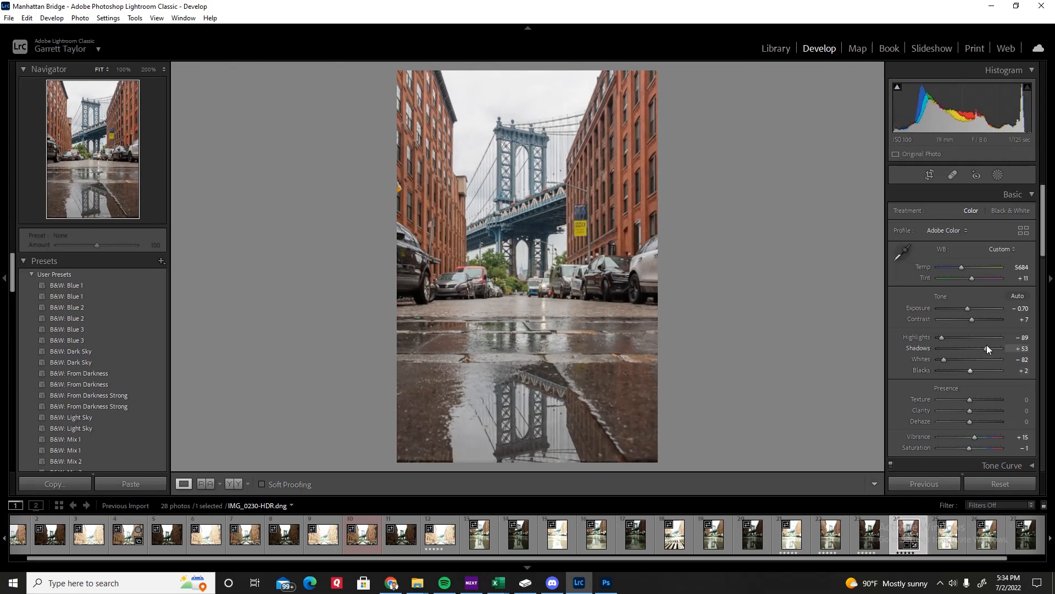
Set Contrast to +35, Blacks to +42 and Dehaze to +16.
drag(972, 322, 981, 322)
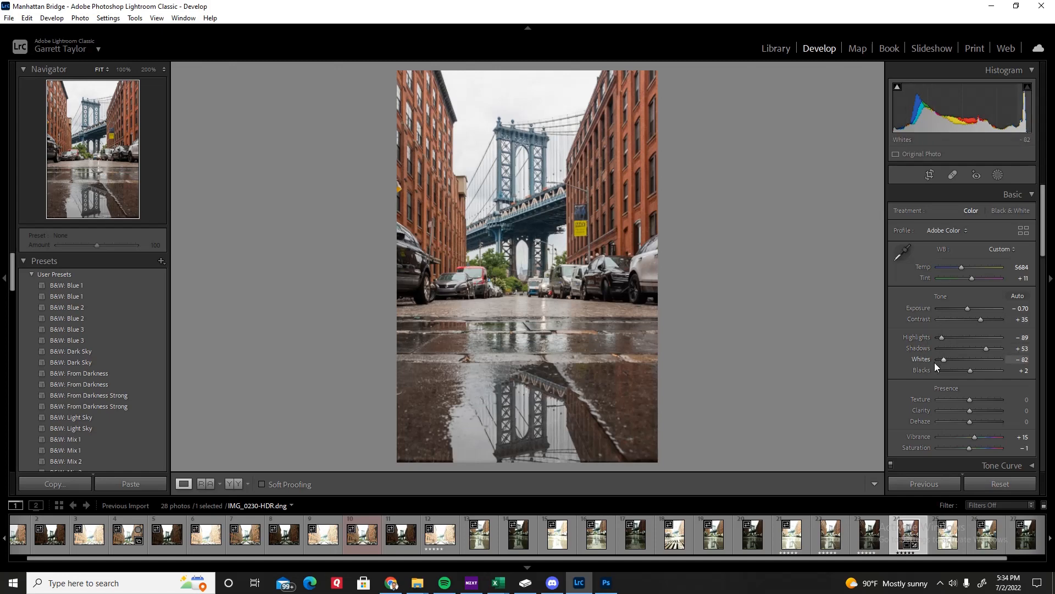
mouse_move(979, 370)
mouse_down()
mouse_move(1001, 369)
mouse_move(982, 378)
mouse_up()
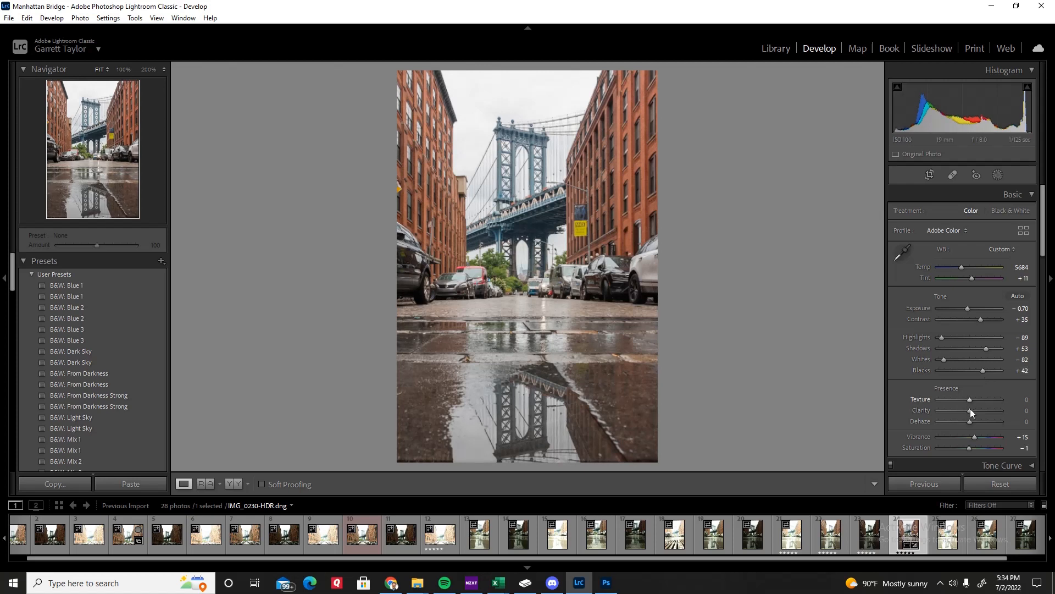
drag(972, 420, 975, 420)
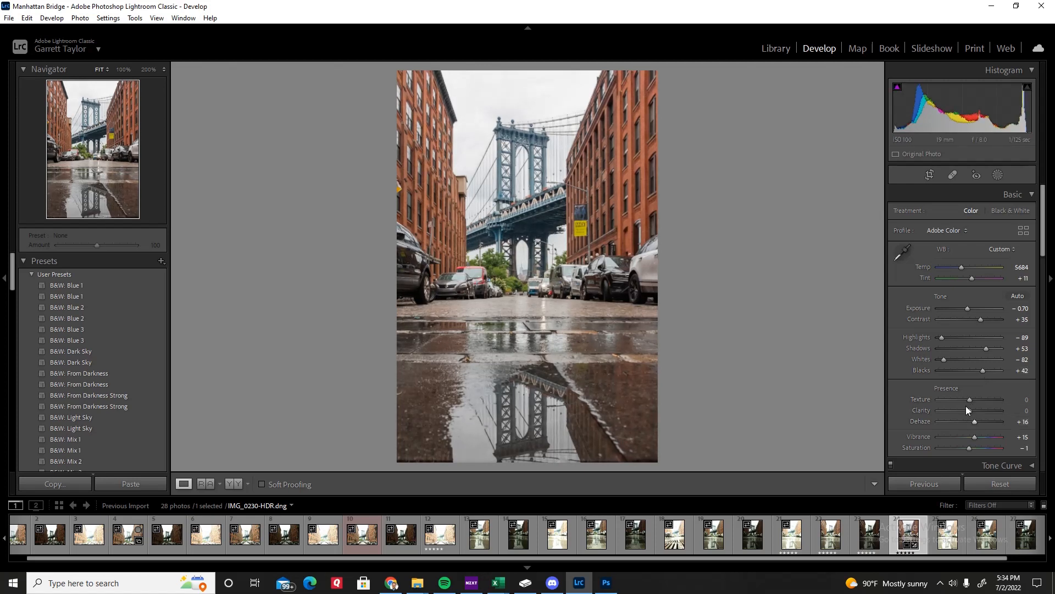
Sharpen the photo with an Amount of 91 and Masking of 50, judging the brick building's detail at full size.
click(505, 173)
drag(504, 173, 649, 158)
drag(753, 416, 500, 68)
drag(359, 234, 632, 295)
drag(427, 163, 535, 335)
drag(569, 217, 553, 339)
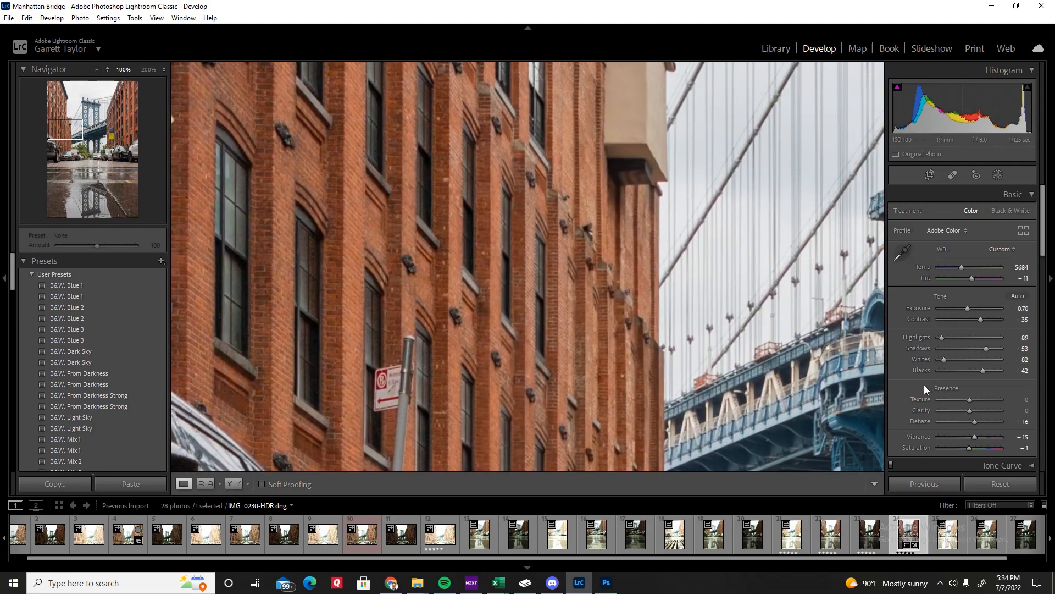
scroll(915, 409, down, 10)
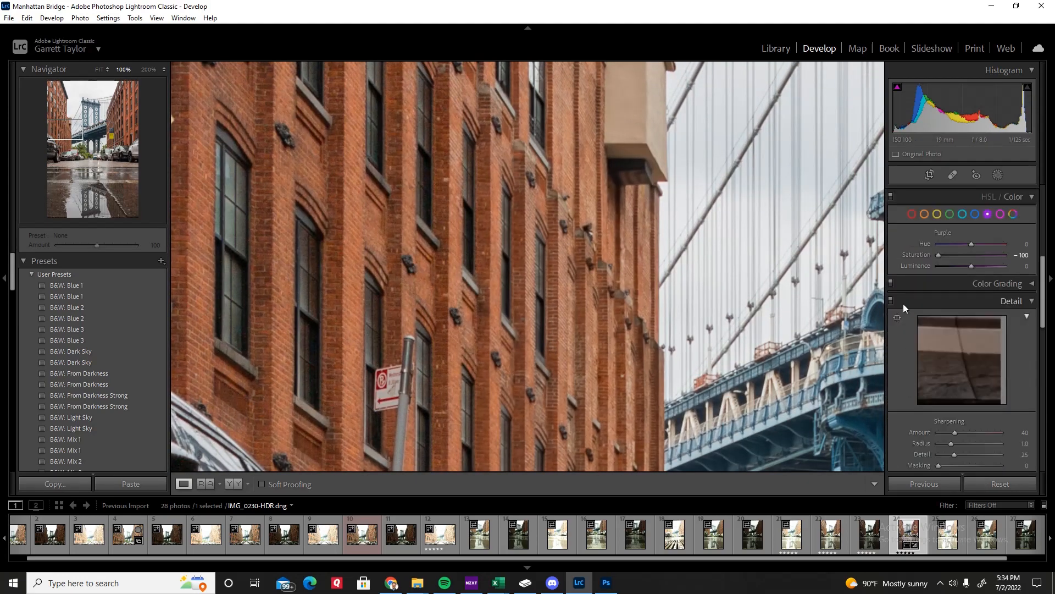
scroll(910, 283, down, 2)
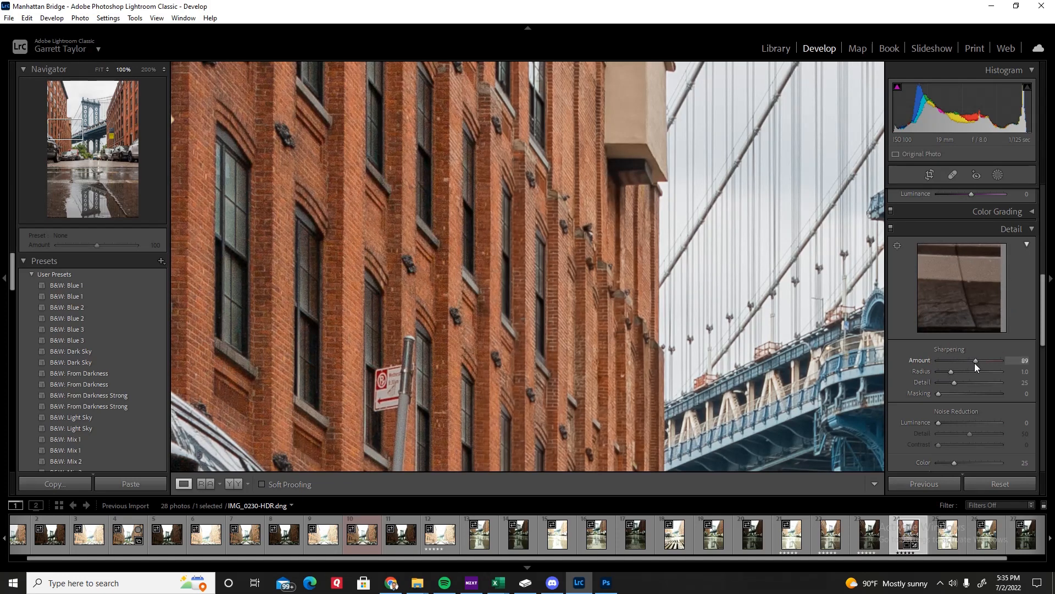
drag(976, 361, 976, 362)
drag(652, 429, 679, 382)
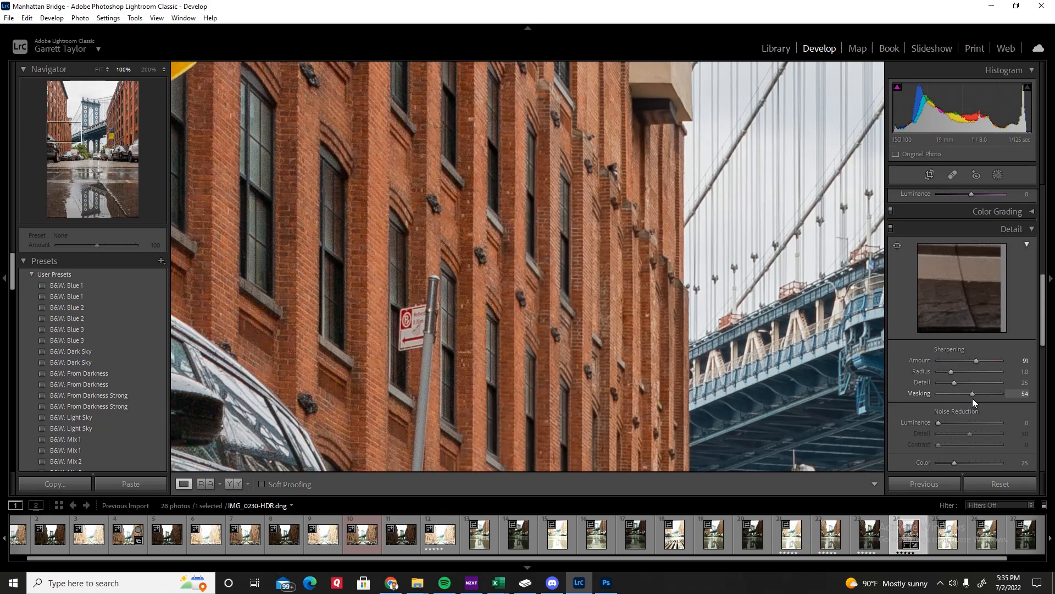
drag(496, 302, 534, 418)
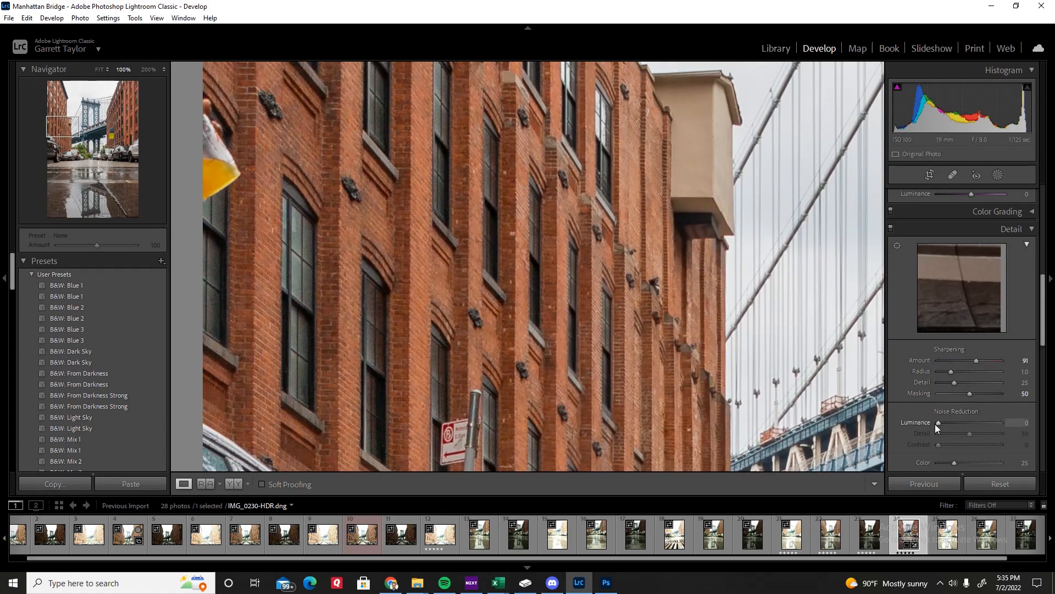
Set Luminance noise reduction to 38, judging the parked cars and brick facade at full size.
drag(857, 401, 413, 198)
drag(553, 302, 378, 147)
drag(220, 209, 635, 220)
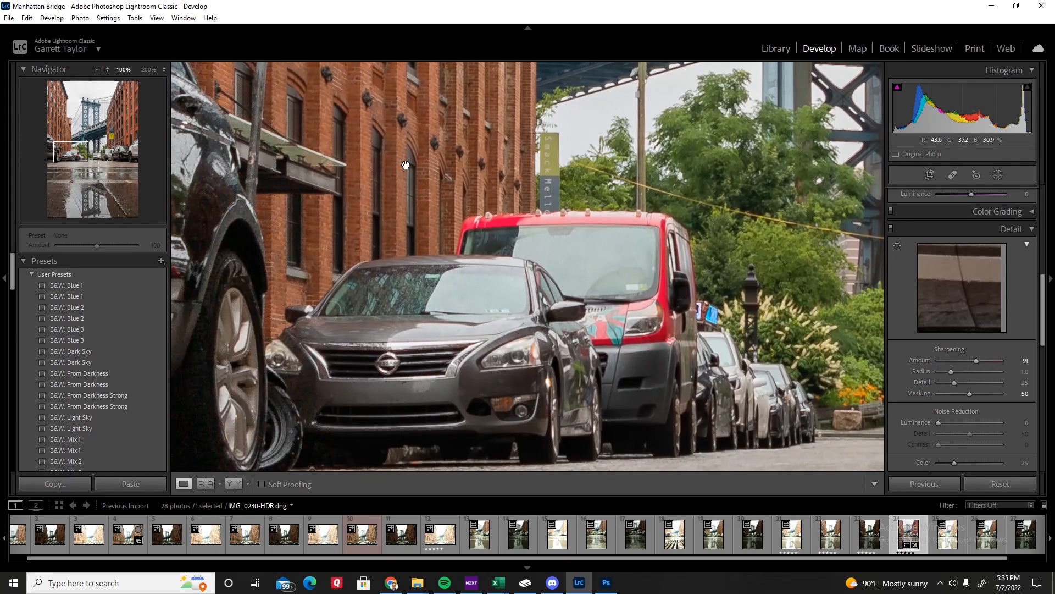
drag(405, 165, 506, 307)
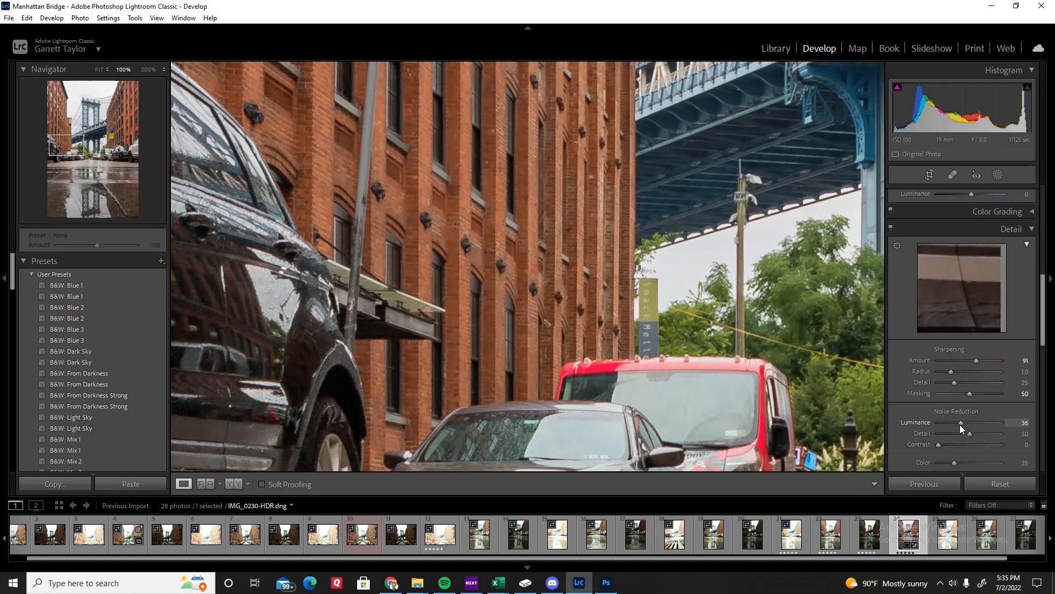
drag(962, 423, 961, 433)
click(547, 273)
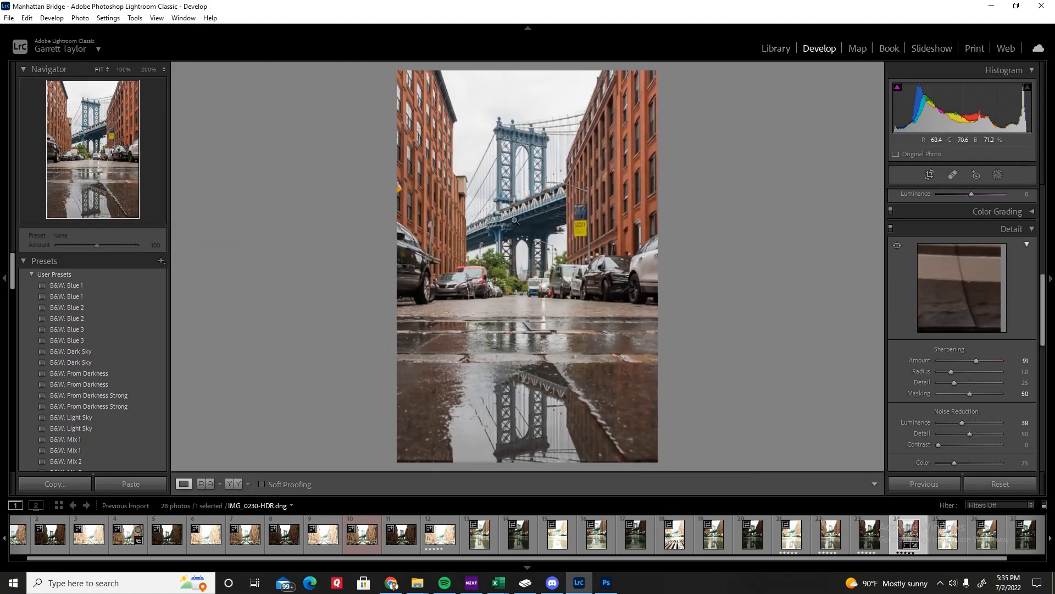
scroll(928, 417, down, 5)
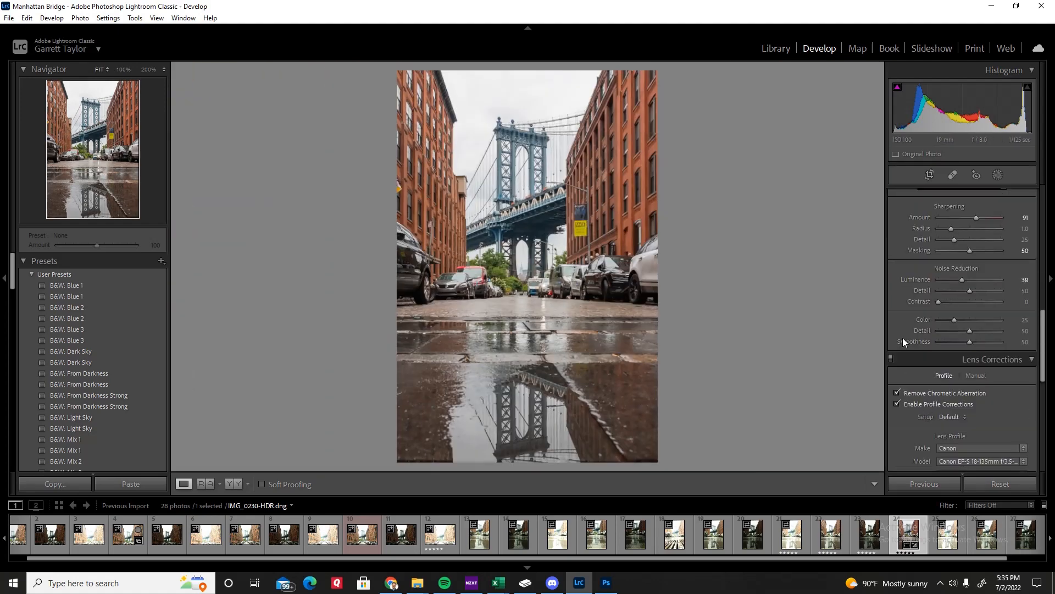
Fine-tune the Saturation of the reds in the photo's HSL color adjustments.
scroll(923, 300, up, 10)
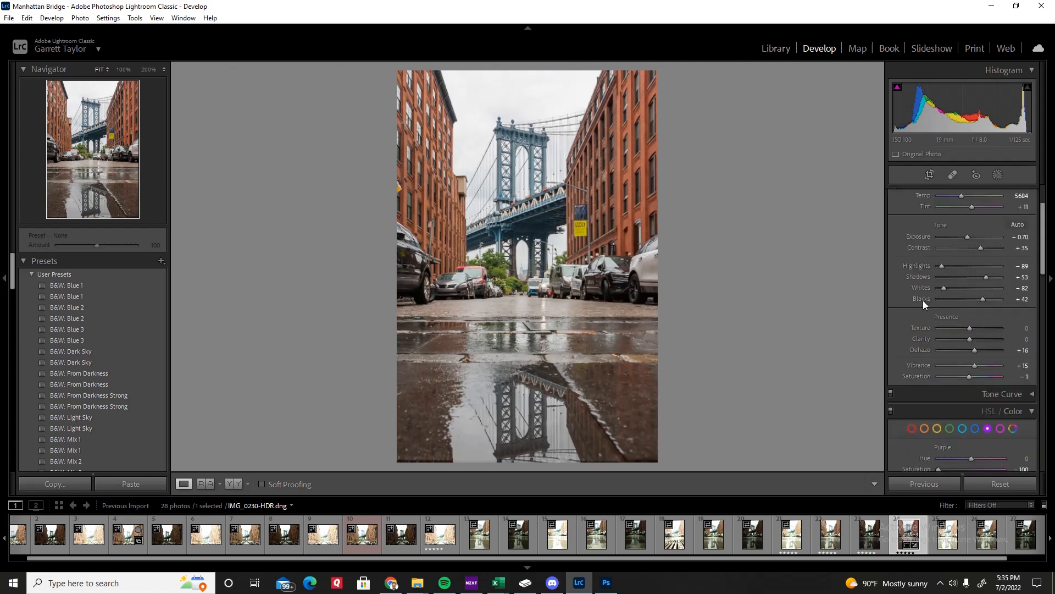
click(912, 432)
scroll(940, 357, down, 2)
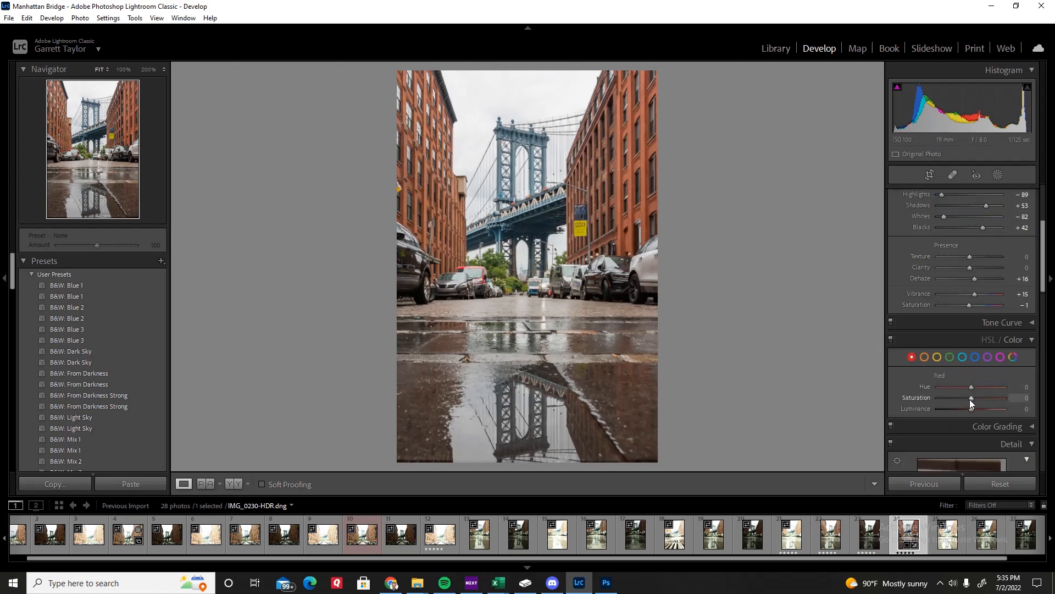
drag(974, 399, 979, 401)
Try raising the green Saturation to about +85, judging the effect on the bridge tower at full size.
click(925, 357)
click(950, 356)
click(500, 171)
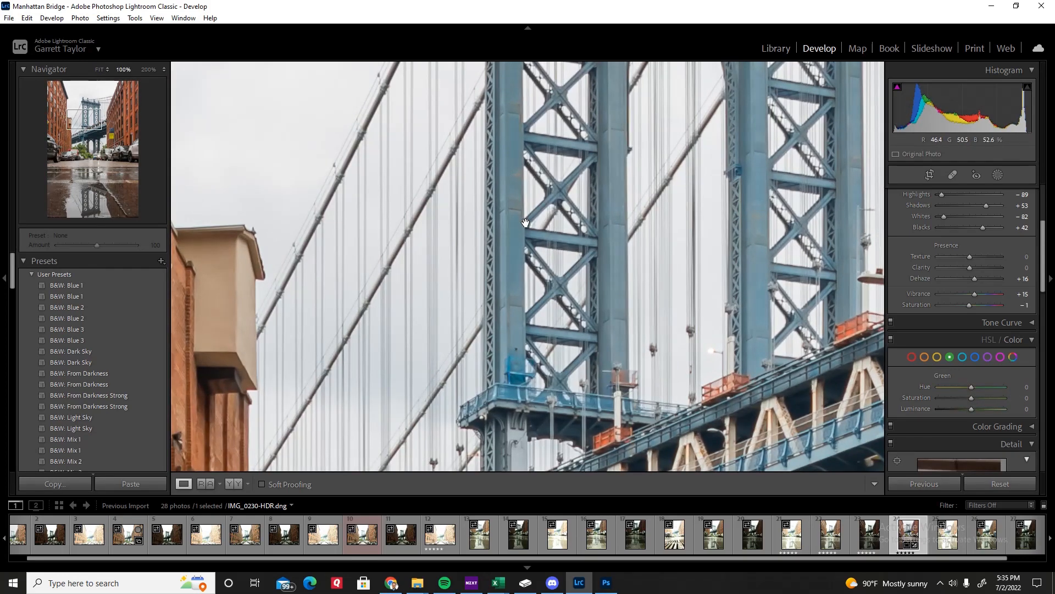
drag(529, 194, 531, 247)
drag(971, 401, 972, 403)
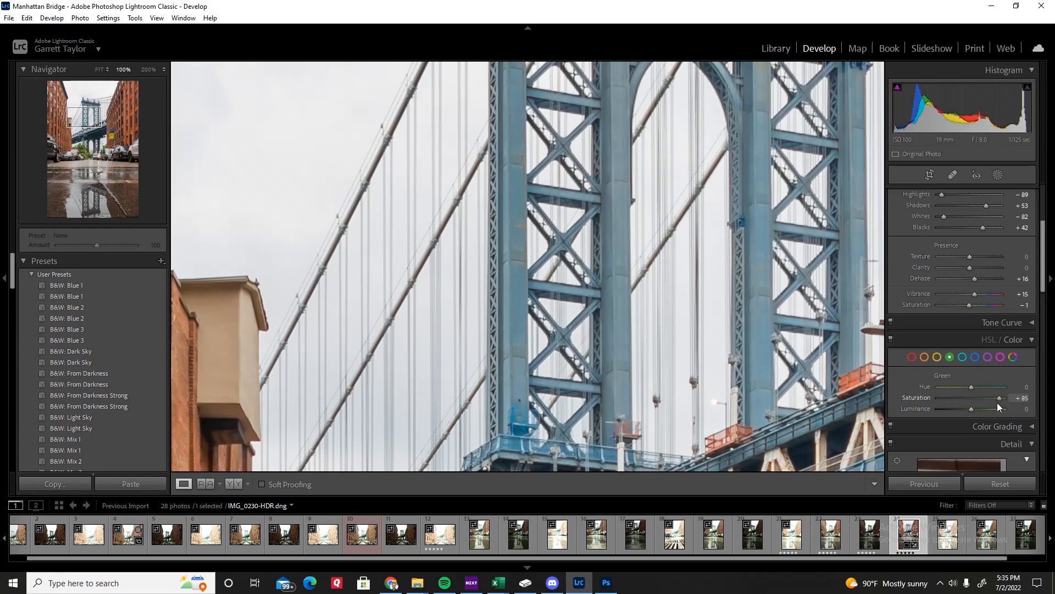
Boost the blue Saturation to +60 to enrich the bridge's color, checking the whole photo.
click(975, 356)
drag(972, 397, 992, 398)
click(631, 192)
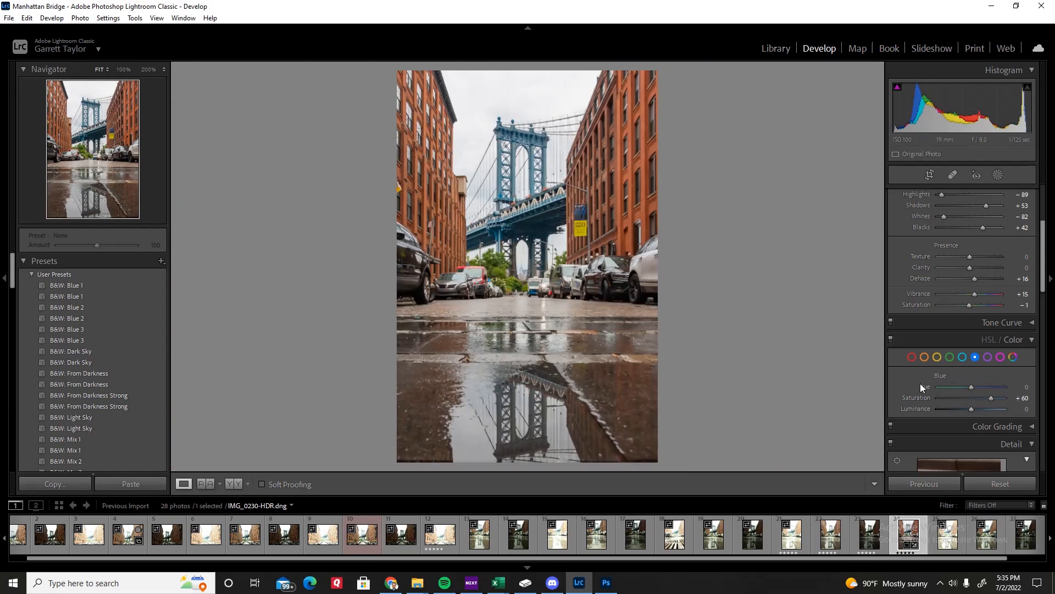
scroll(1003, 403, up, 5)
drag(996, 404, 984, 404)
scroll(997, 402, down, 5)
Set the orange Hue to -7 and orange Saturation to -5, and raise the overall Saturation to +7.
click(923, 358)
mouse_move(977, 397)
mouse_down()
mouse_move(968, 397)
mouse_move(981, 389)
mouse_move(966, 391)
mouse_up()
drag(970, 304, 972, 305)
Examine the bridge's puddle reflection, the lower tower arch and the deck underside at full size.
click(519, 440)
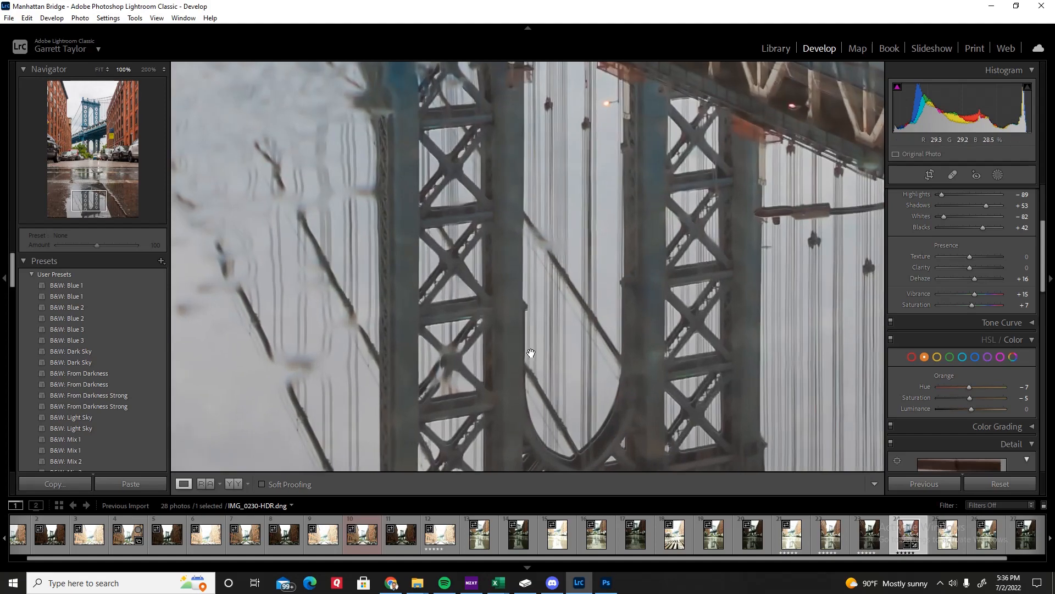
click(522, 329)
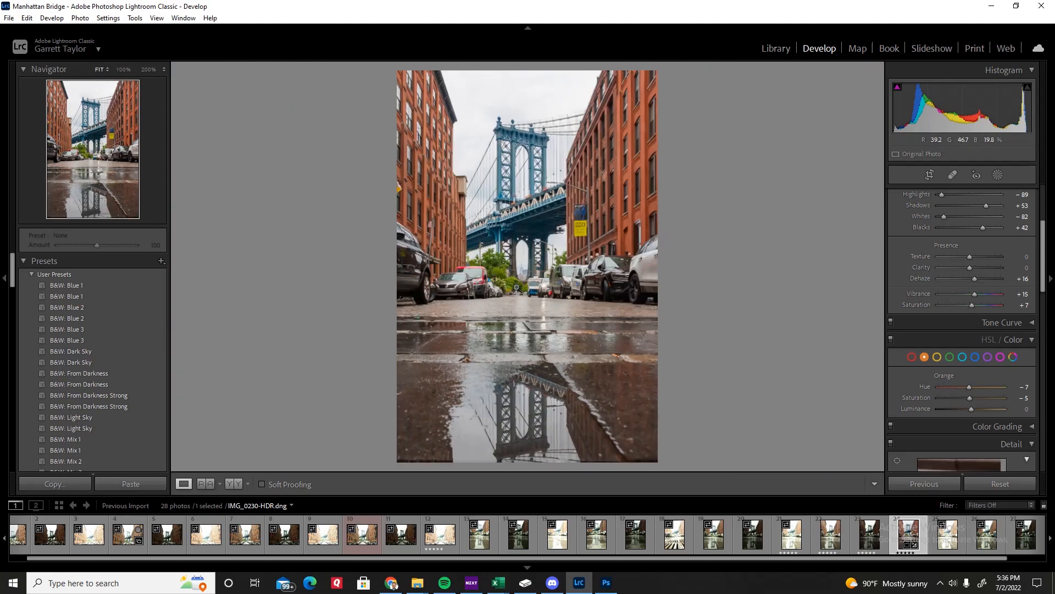
click(516, 287)
drag(577, 225, 556, 354)
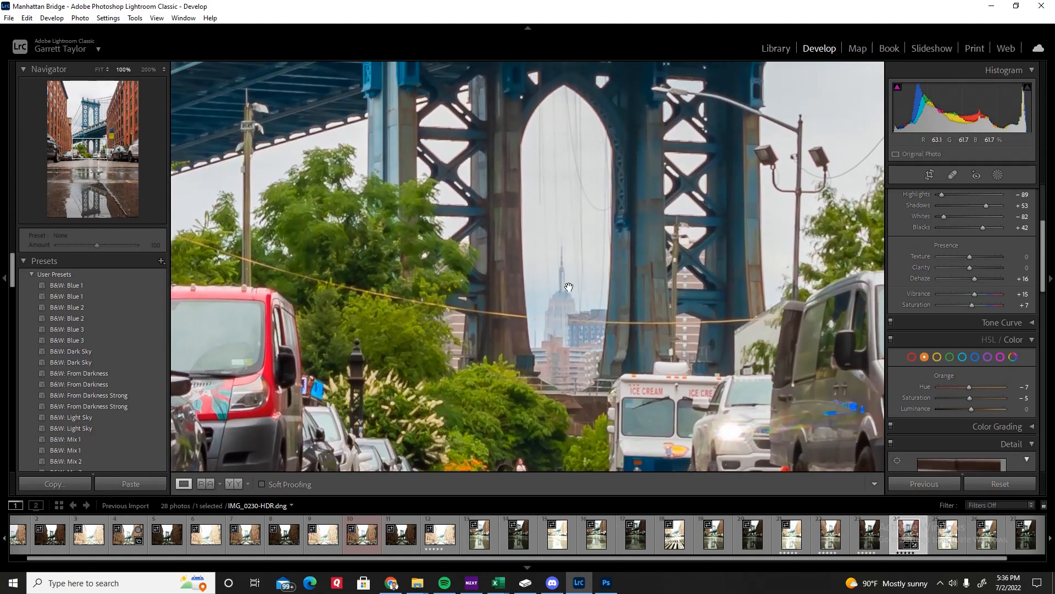
drag(569, 287, 572, 356)
drag(580, 304, 565, 374)
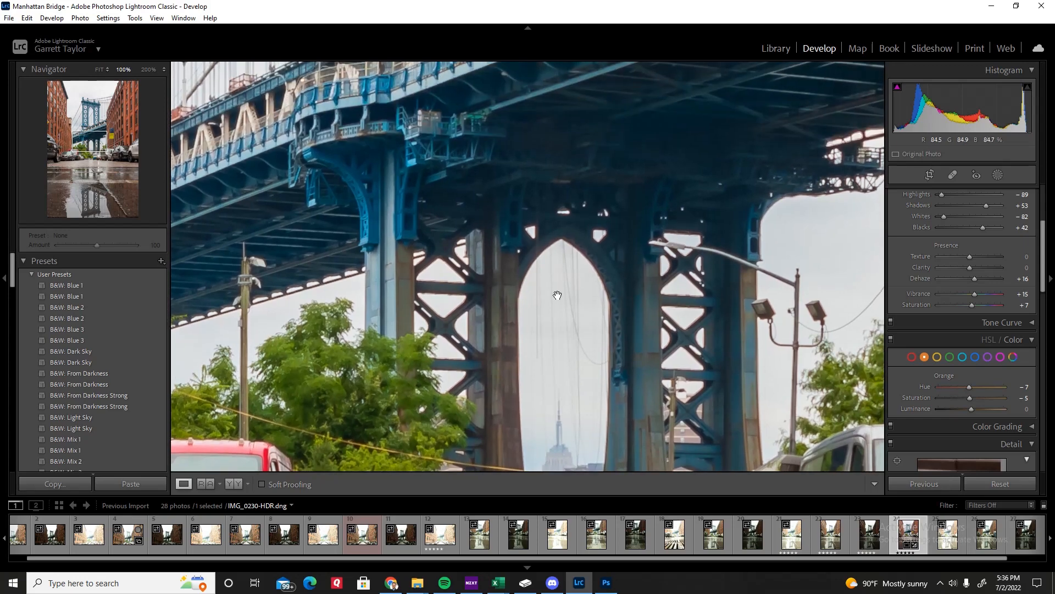
drag(643, 335, 634, 305)
drag(632, 399, 550, 332)
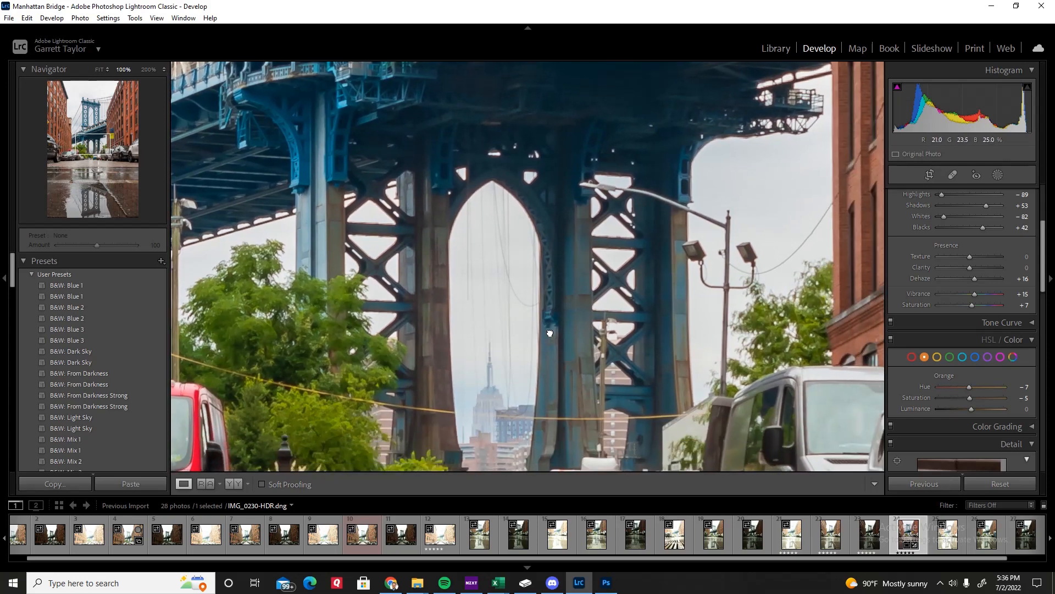
click(550, 332)
Try a slight shift of the white balance Tint and undo it.
scroll(902, 296, up, 3)
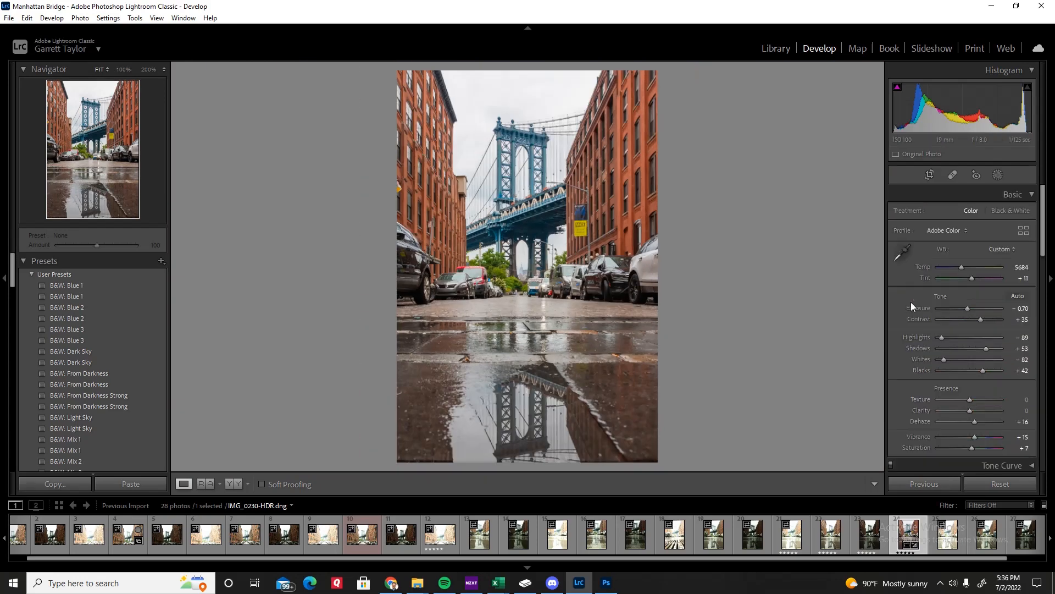
drag(971, 276, 973, 278)
key(ctrl+z)
scroll(955, 292, down, 10)
scroll(955, 290, down, 10)
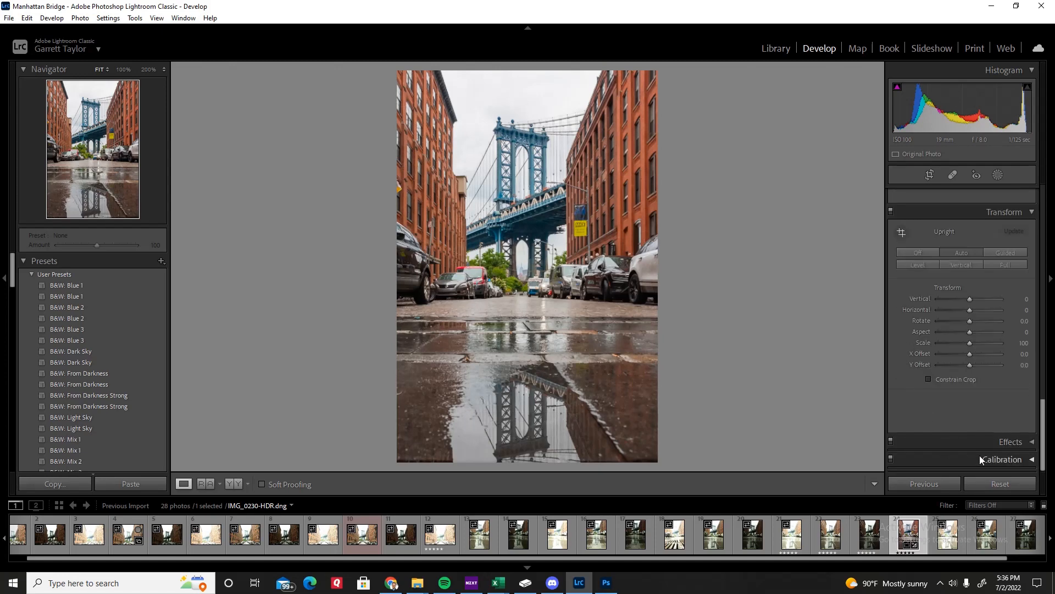
scroll(902, 372, up, 5)
scroll(902, 372, up, 8)
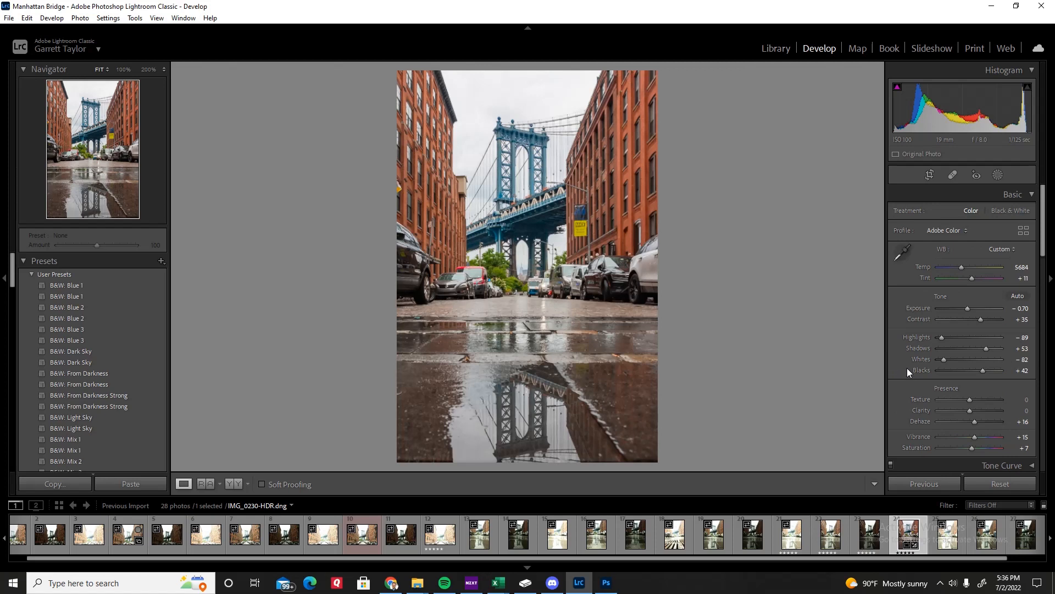